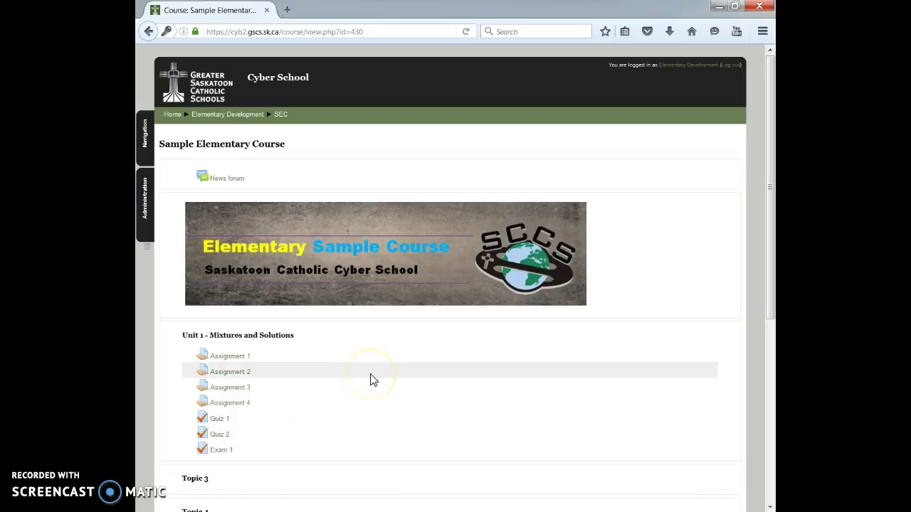
Step: Open Quiz 1 listed under Unit 1 - Mixtures and Solutions on the course page
click(220, 420)
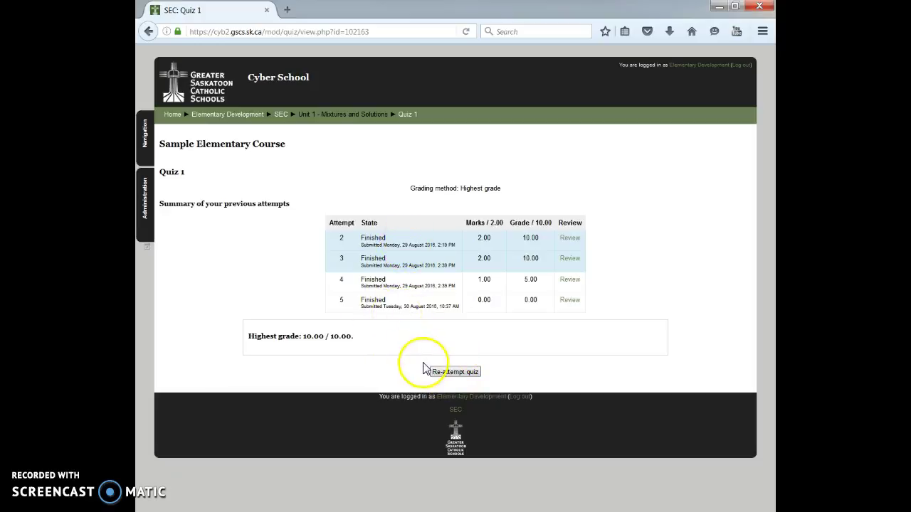
click(459, 374)
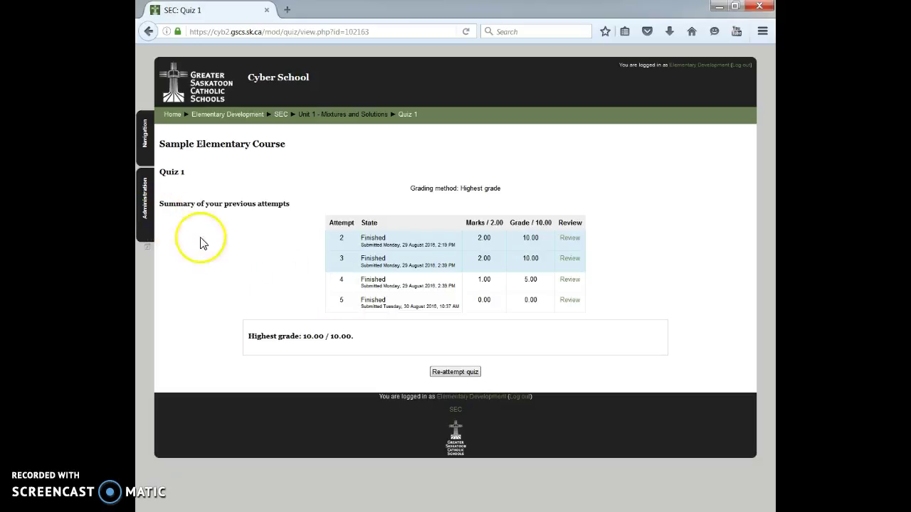
Step: Log out of the student account and log in with the teacher's username and password
click(746, 66)
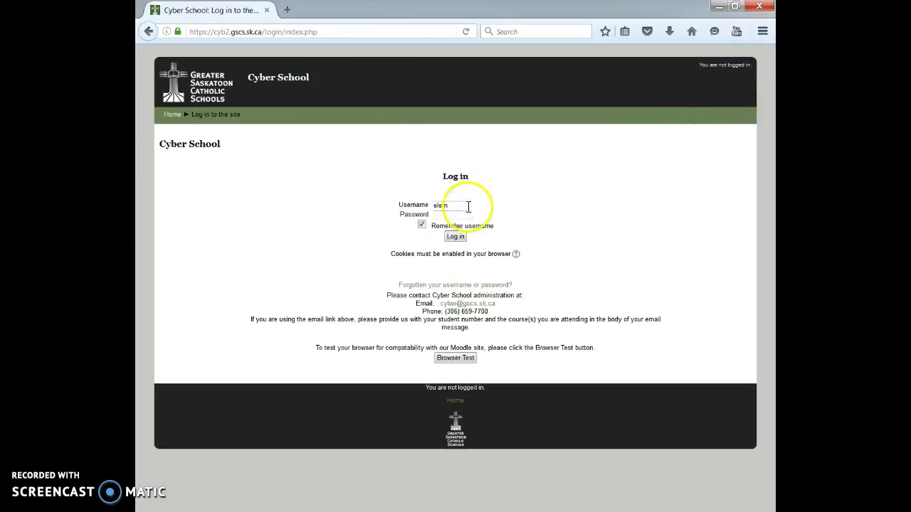
drag(468, 205, 340, 210)
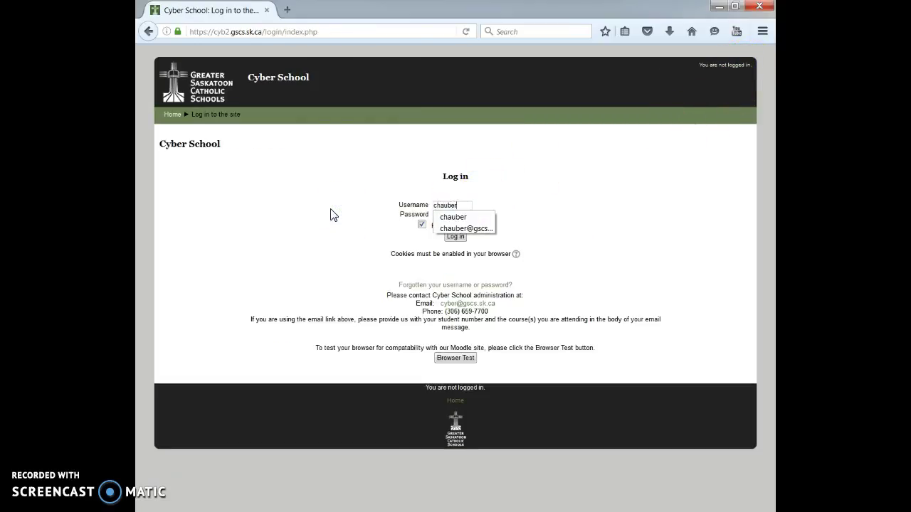
key(Tab)
text(•••••••)
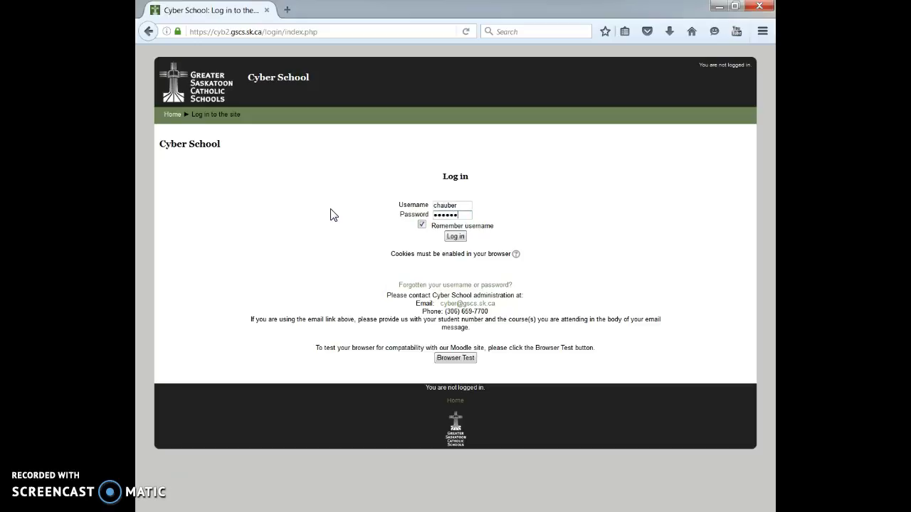
text(••)
key(Return)
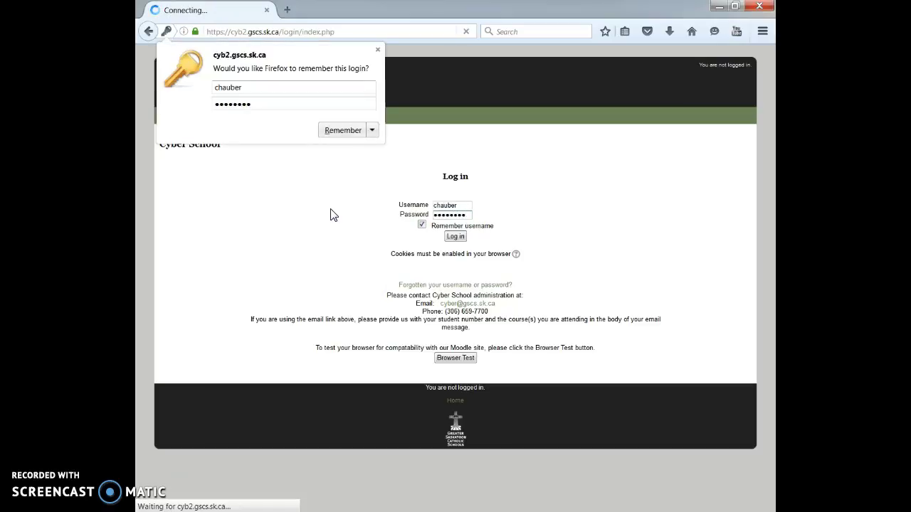
Step: Open the Sample Elementary Course from the course list
scroll(342, 299, down, 10)
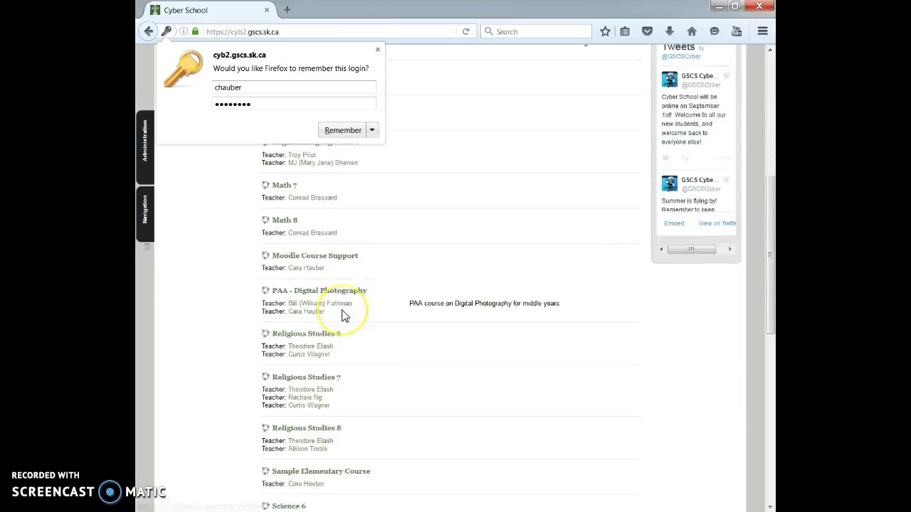
scroll(344, 315, down, 4)
click(335, 180)
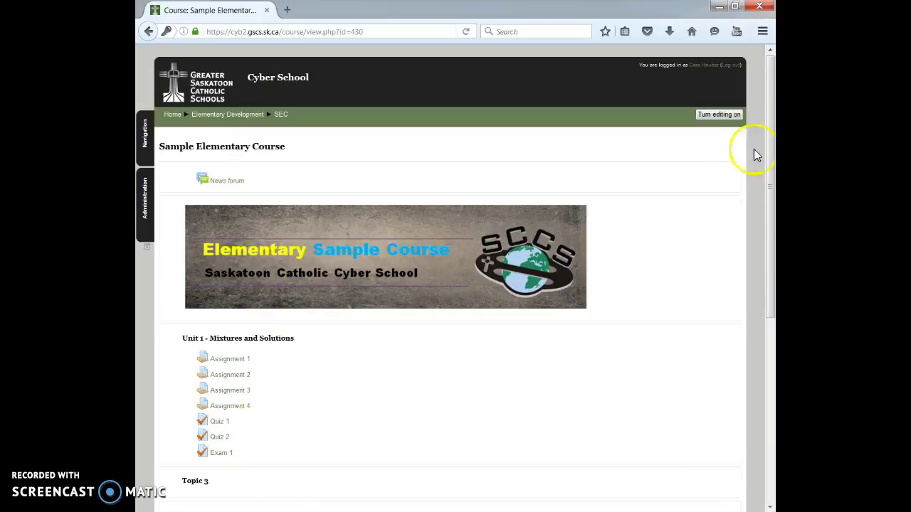
Step: Turn editing on, open Quiz 1 as the teacher, and show its Administration links
click(719, 115)
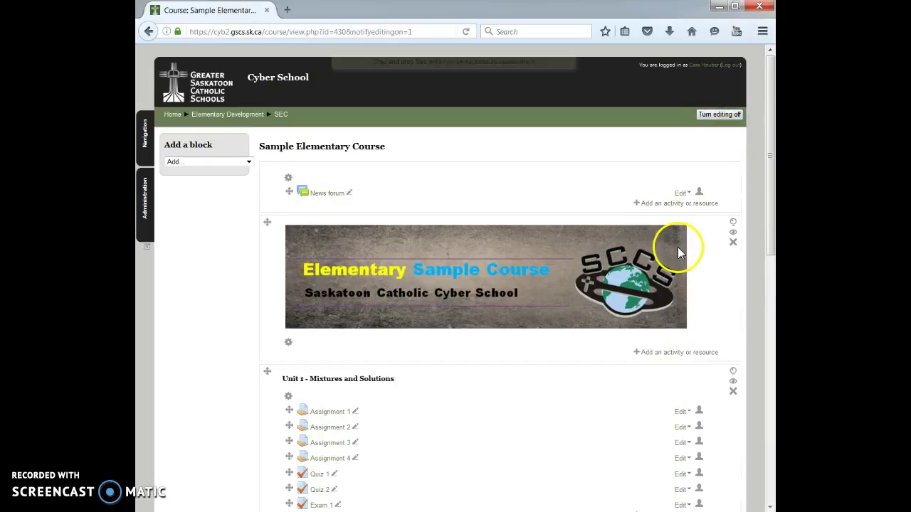
scroll(336, 420, down, 1)
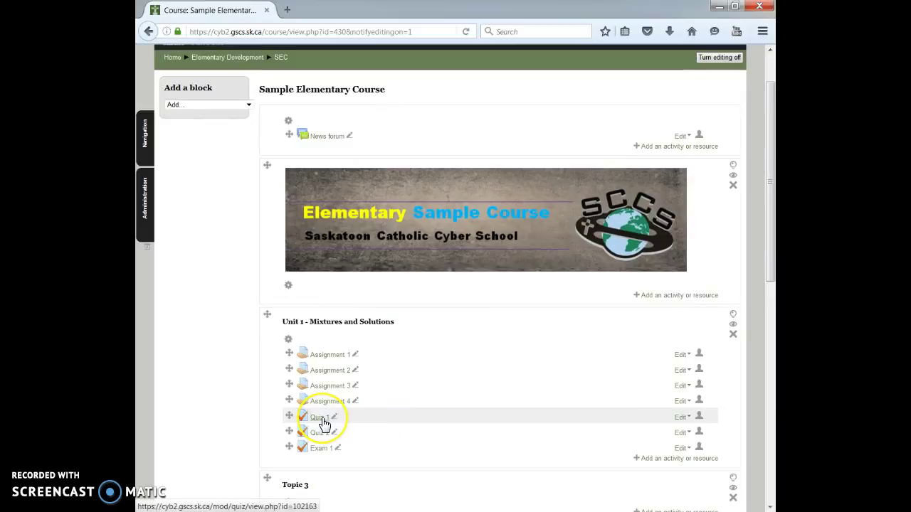
click(321, 421)
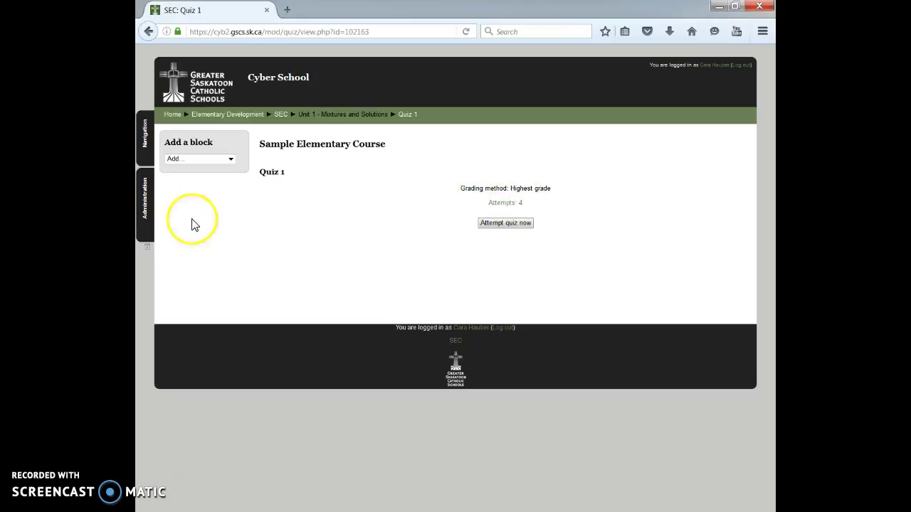
click(144, 211)
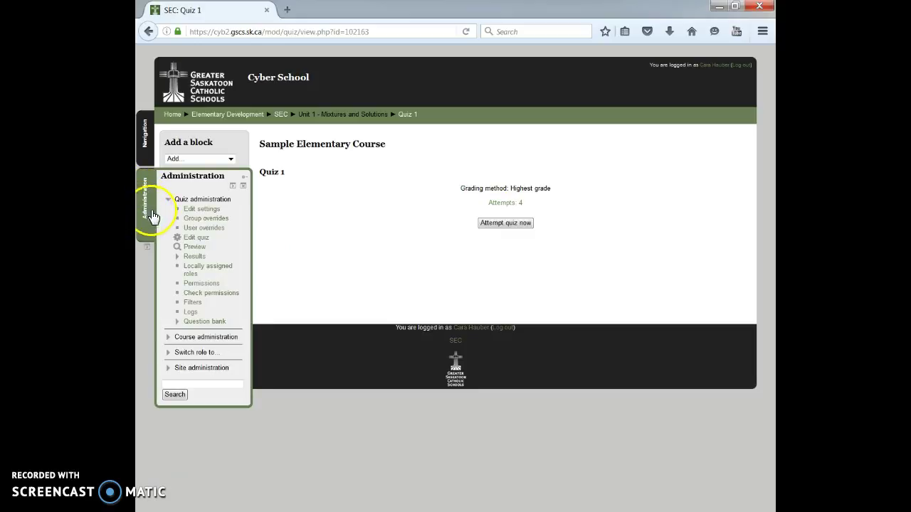
Step: Open the Quiz 1 Results report and select the 30 August attempt graded 0.00
click(196, 258)
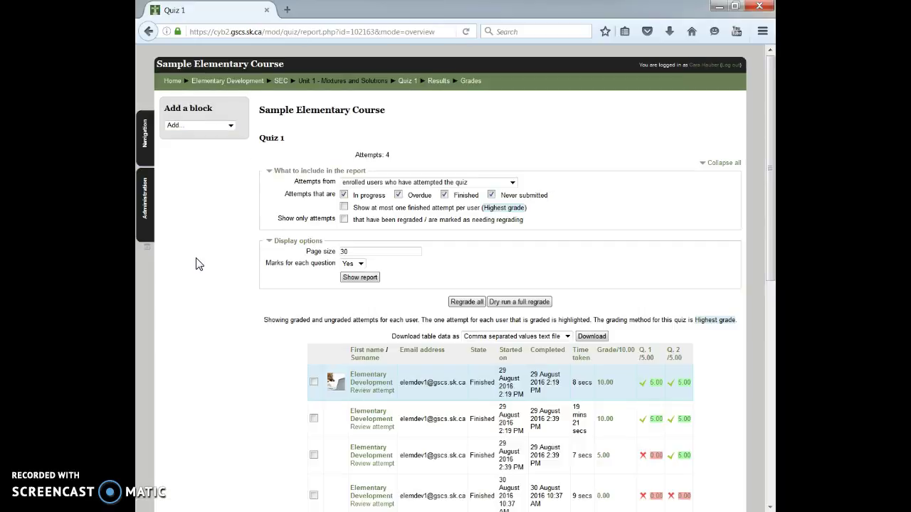
scroll(201, 267, down, 2)
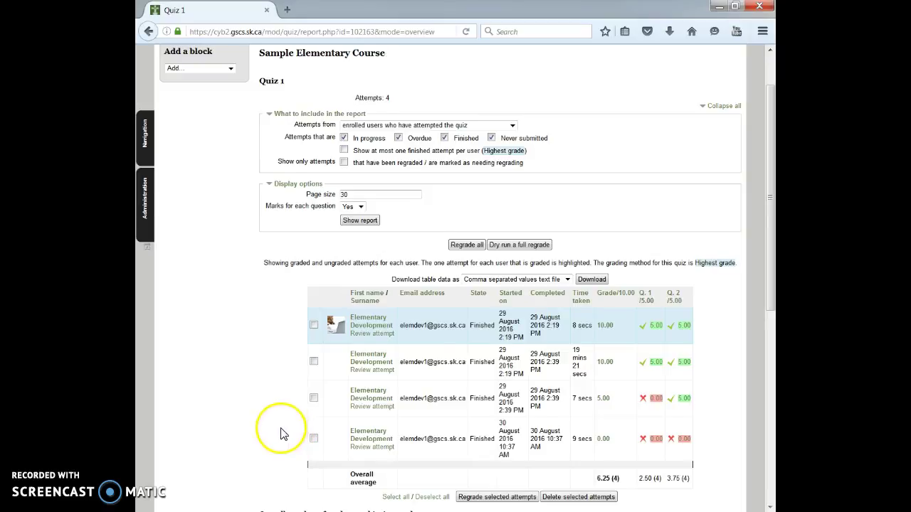
scroll(280, 427, down, 3)
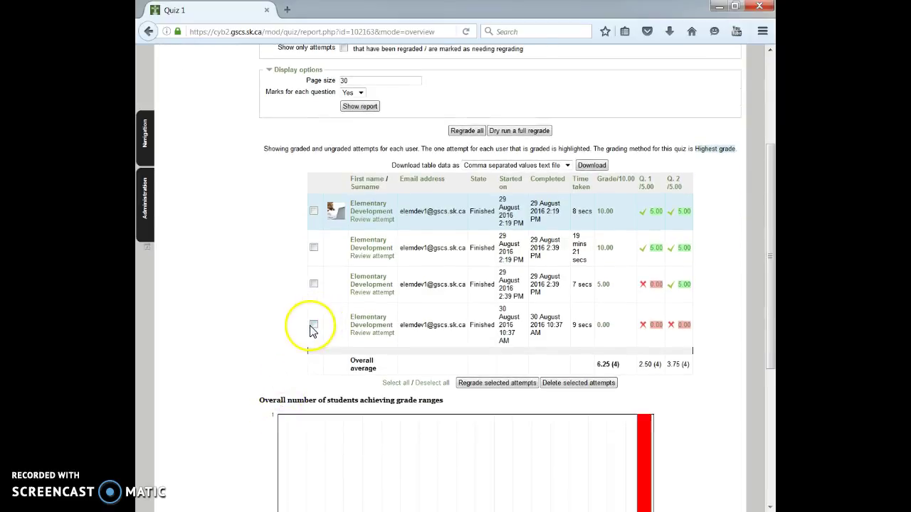
click(314, 326)
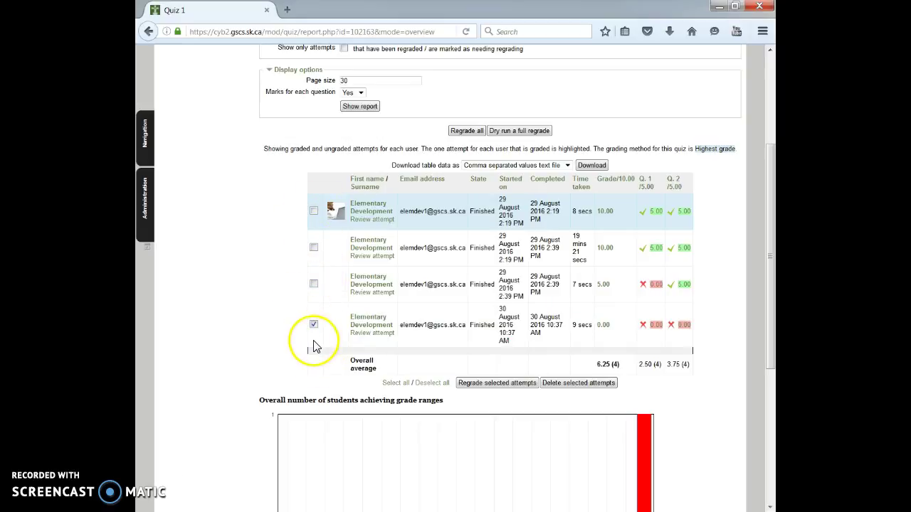
Step: Delete the selected 0.00 attempt, leaving three attempts averaging 8.33
click(585, 384)
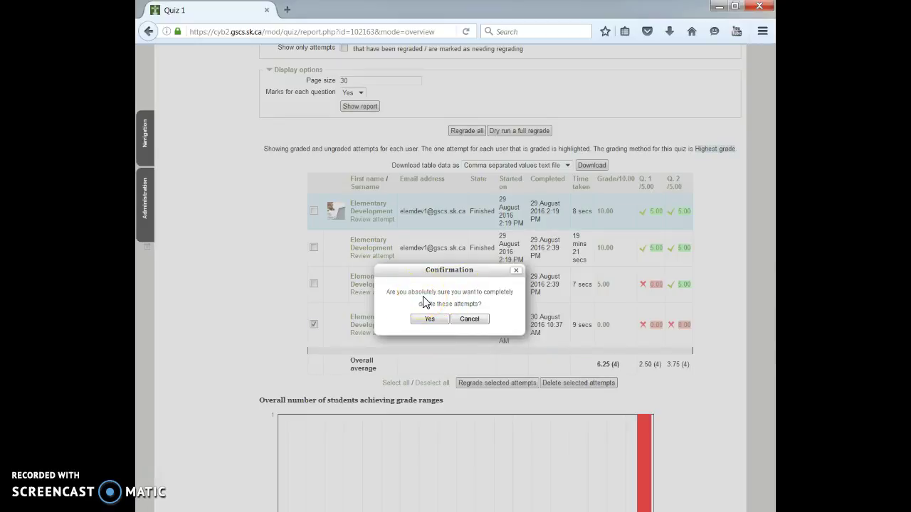
click(427, 320)
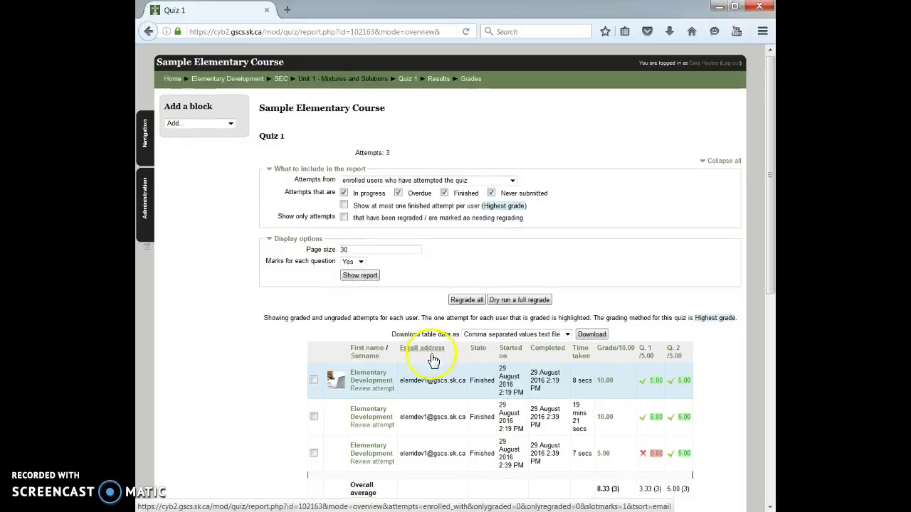
scroll(427, 355, down, 2)
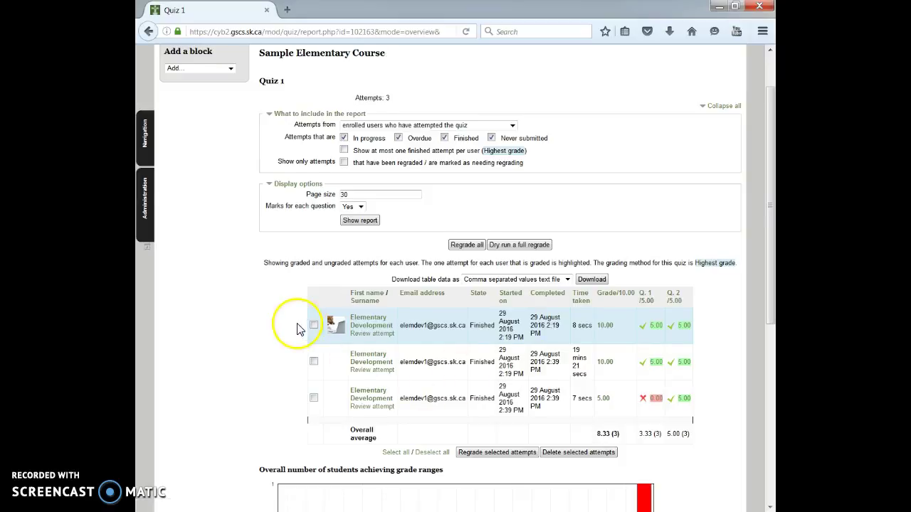
scroll(296, 325, up, 2)
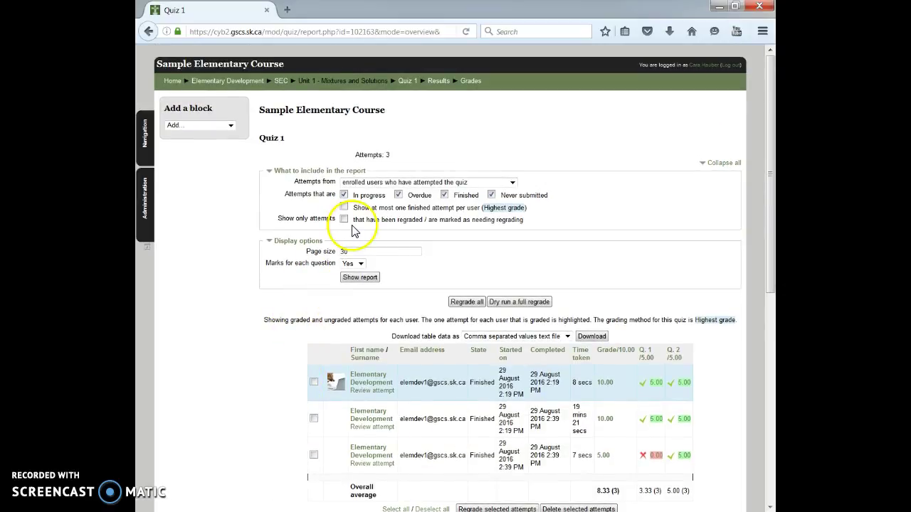
Step: Open Assignment 1 and check that Edit submission reports 'Submissions closed'
click(280, 80)
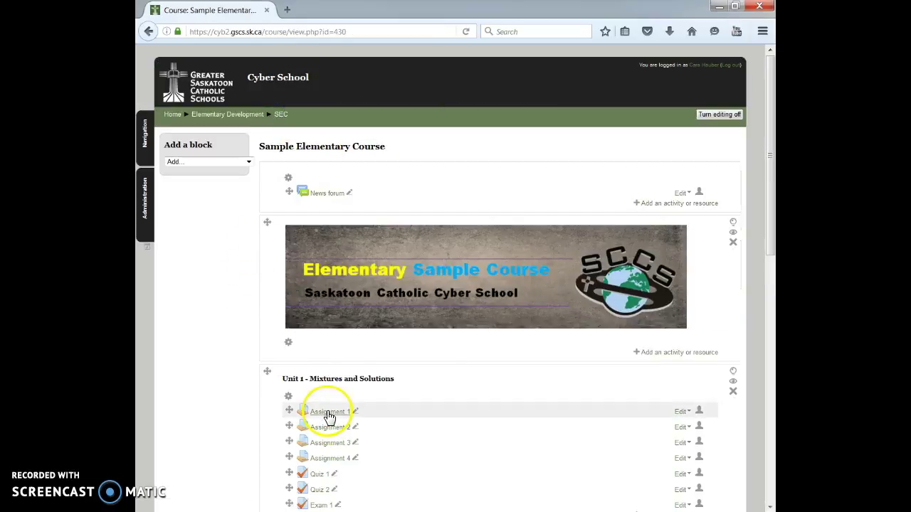
click(326, 413)
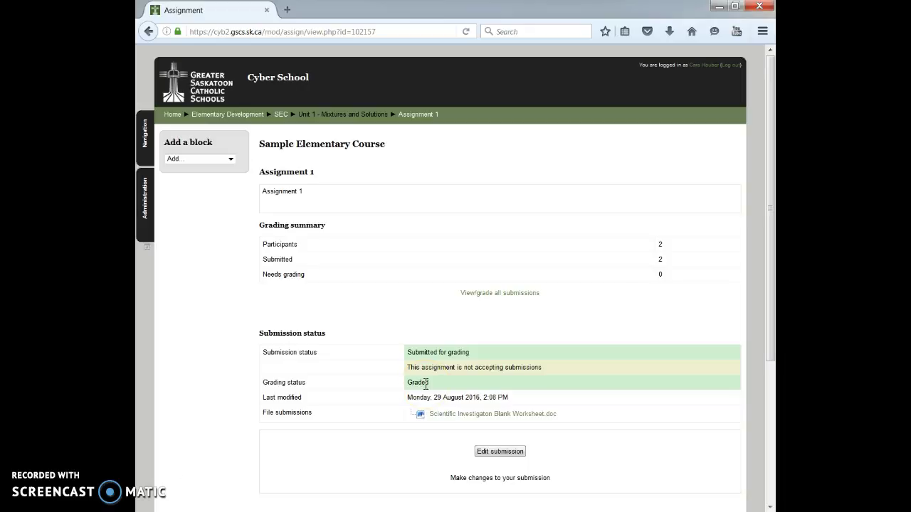
click(506, 452)
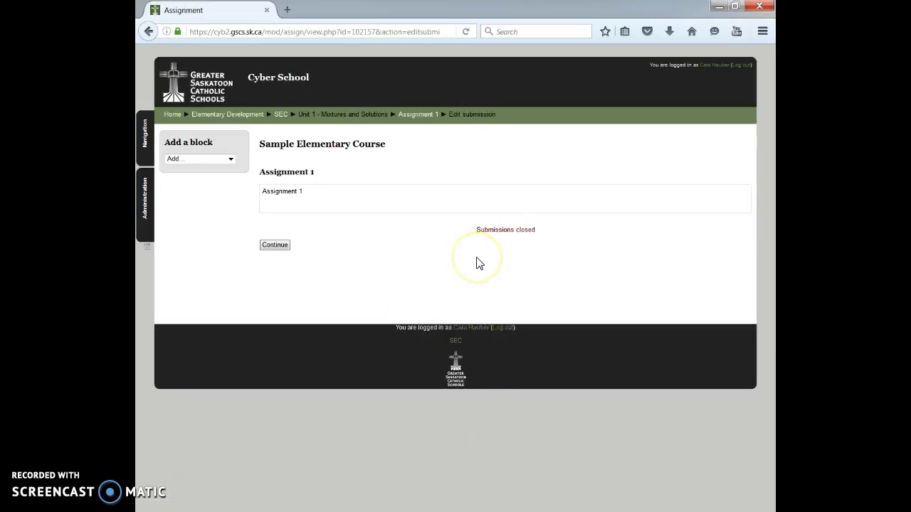
click(149, 32)
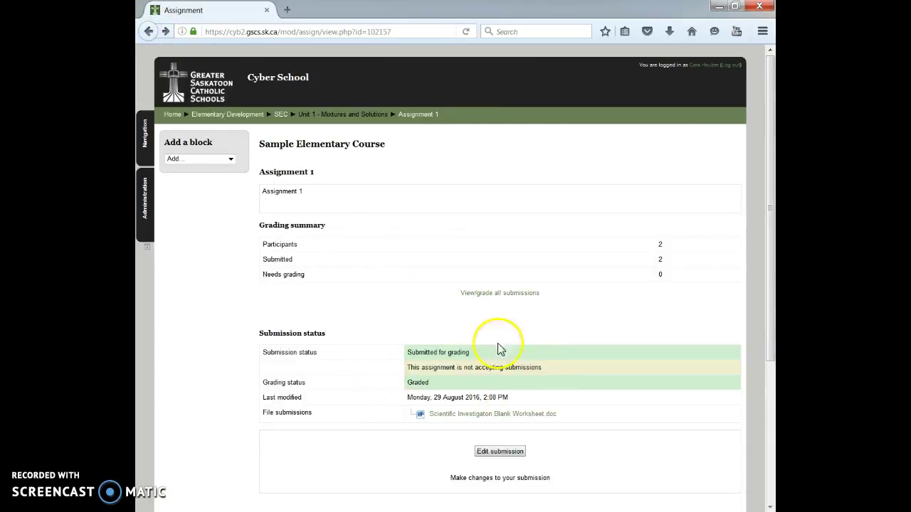
Step: Unlock the second student's submission in the Assignment 1 grading table via 'Unlock submissions'
click(494, 299)
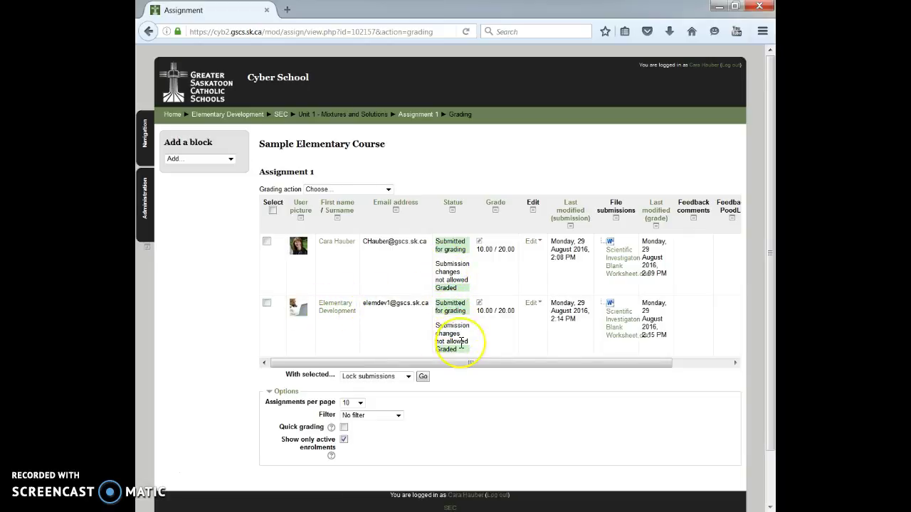
click(267, 306)
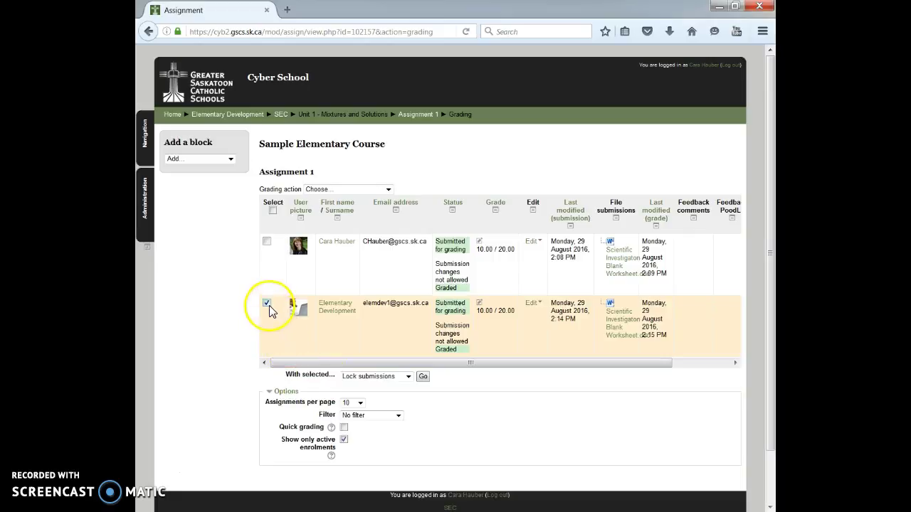
click(409, 377)
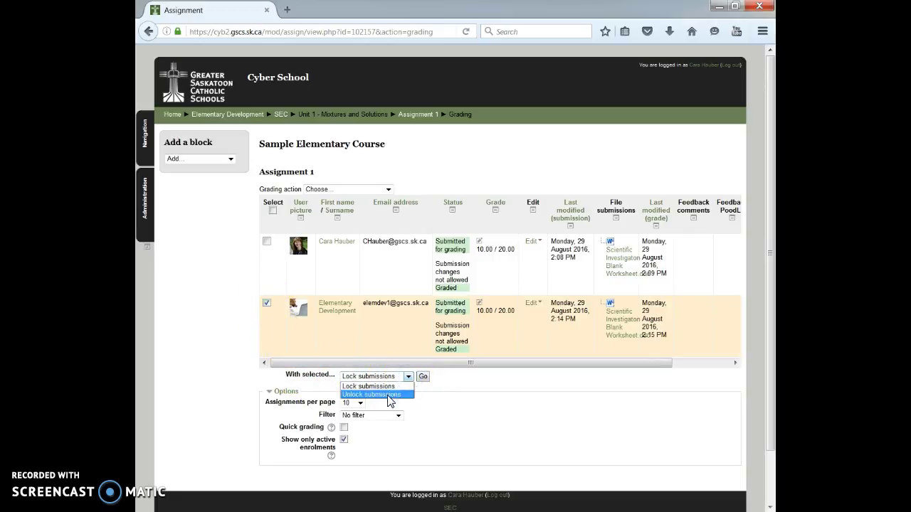
click(388, 397)
click(423, 377)
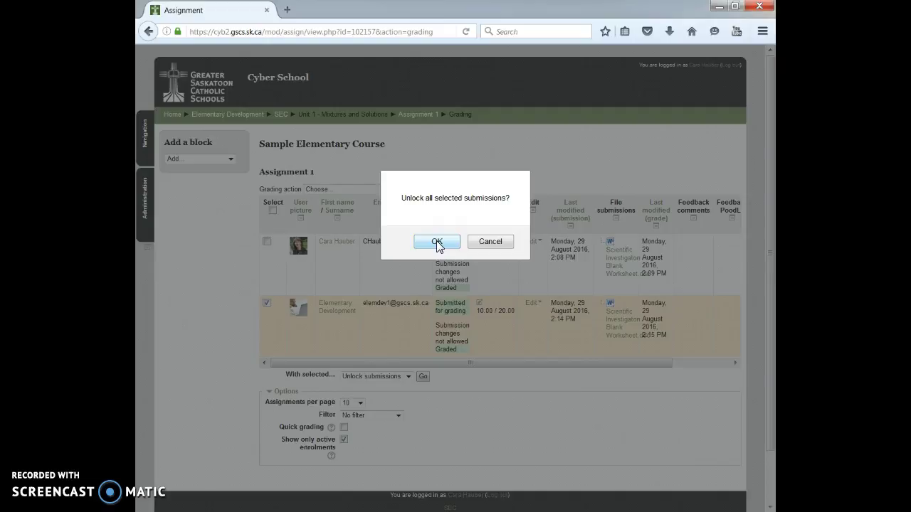
click(437, 242)
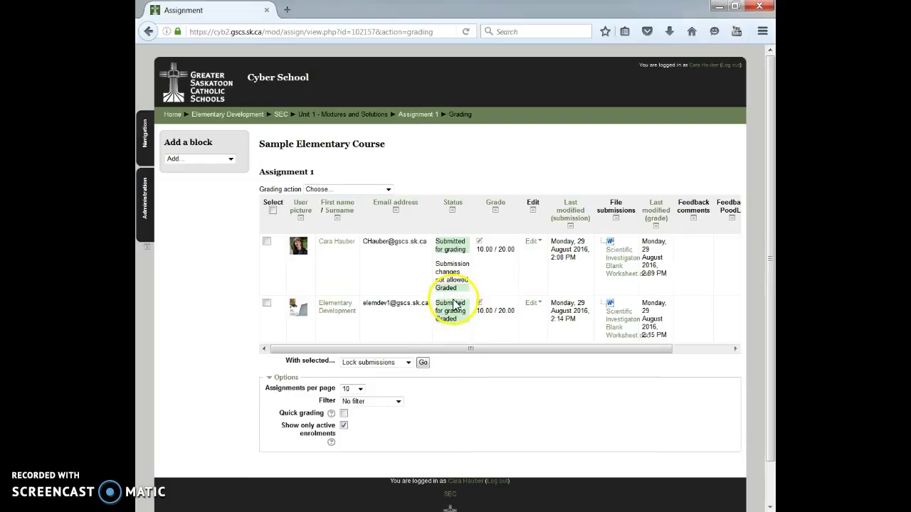
click(415, 117)
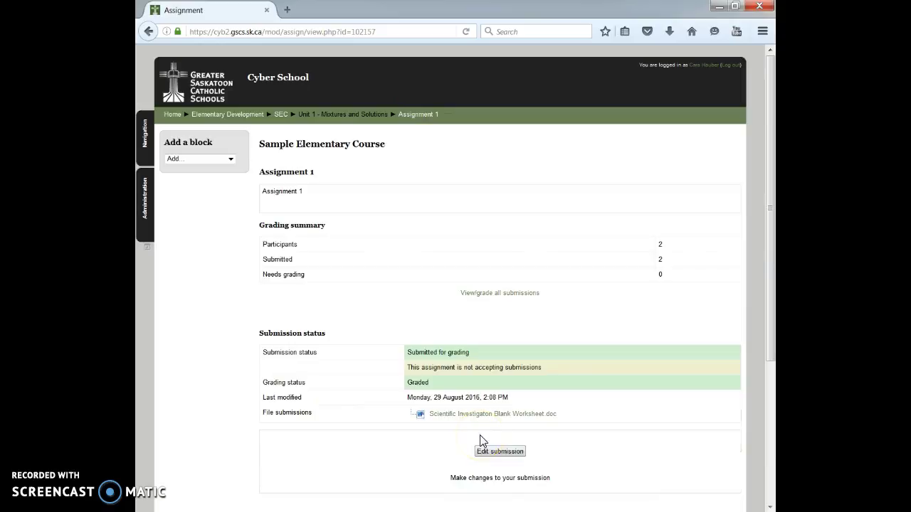
click(496, 453)
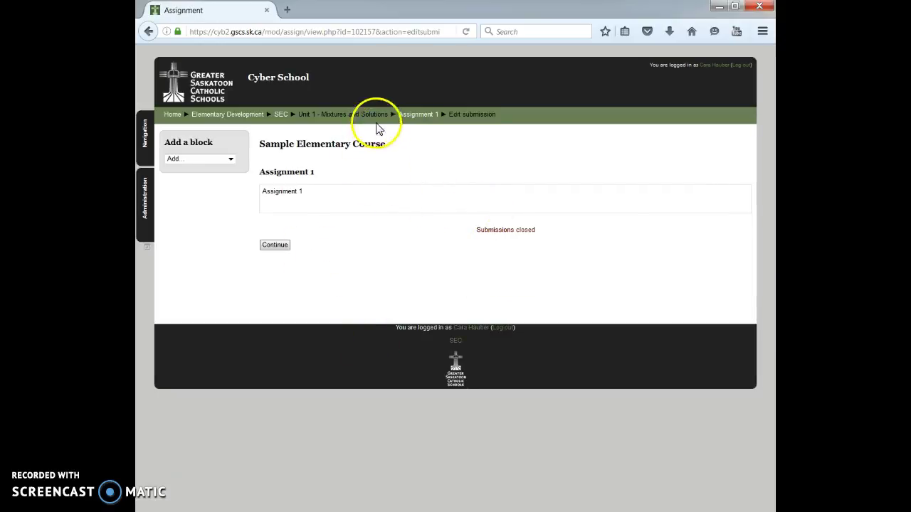
click(148, 31)
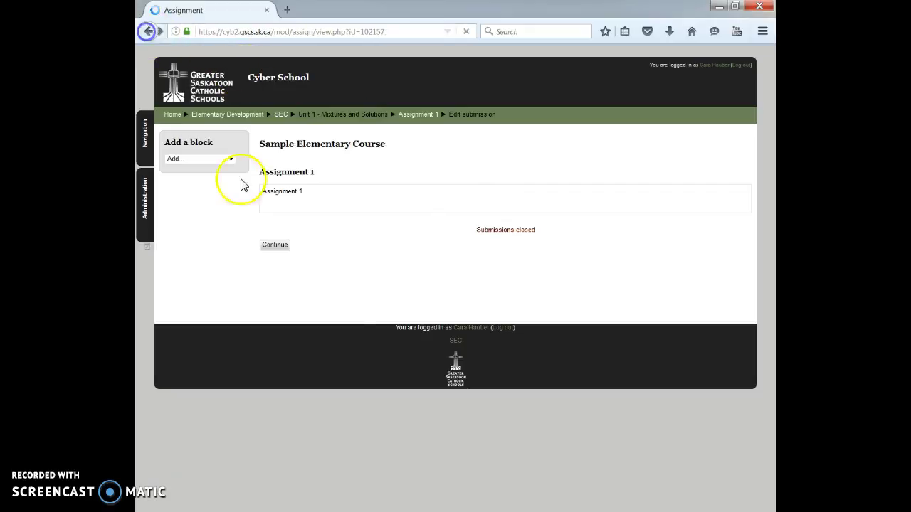
click(496, 294)
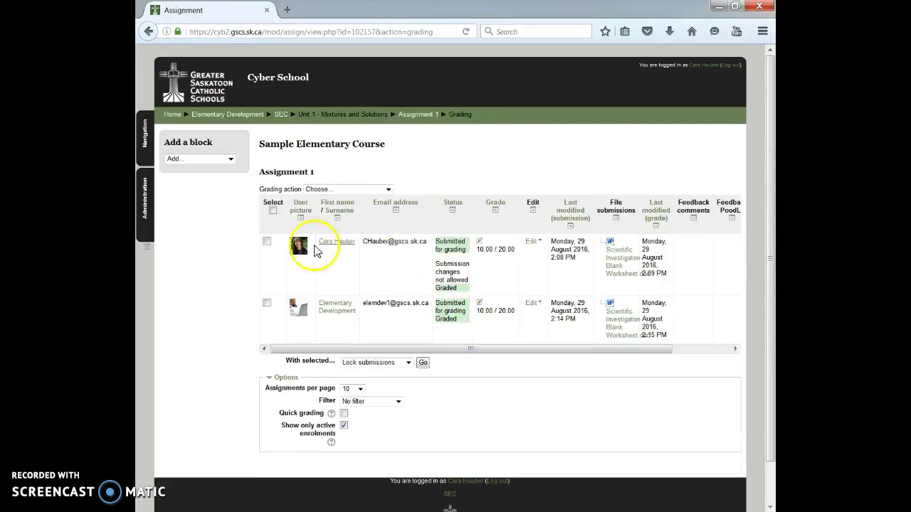
Step: Unlock the first submission with 'Unlock submissions', then return to the Assignment 1 page
click(267, 243)
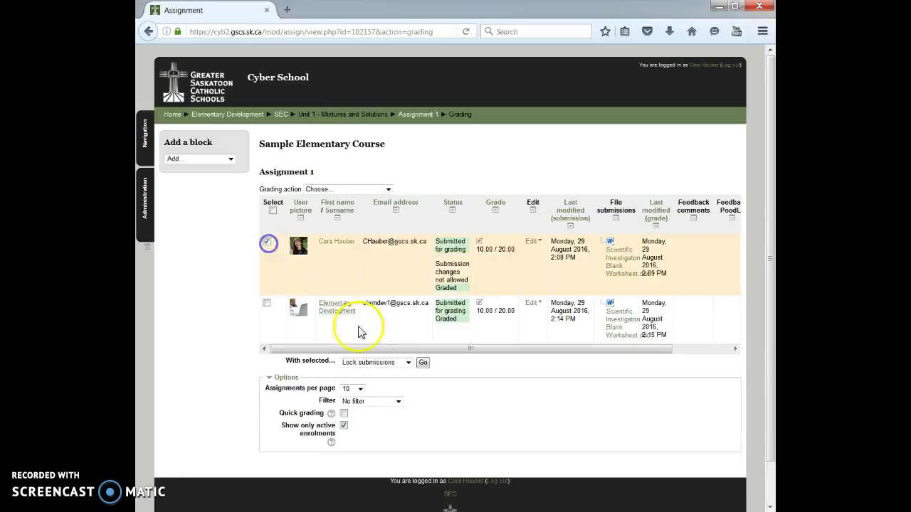
click(393, 359)
click(385, 381)
click(423, 363)
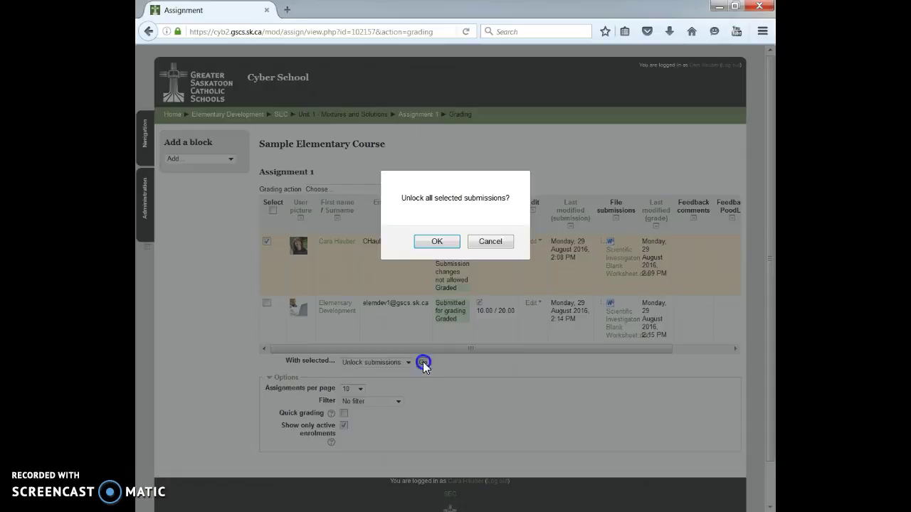
click(456, 244)
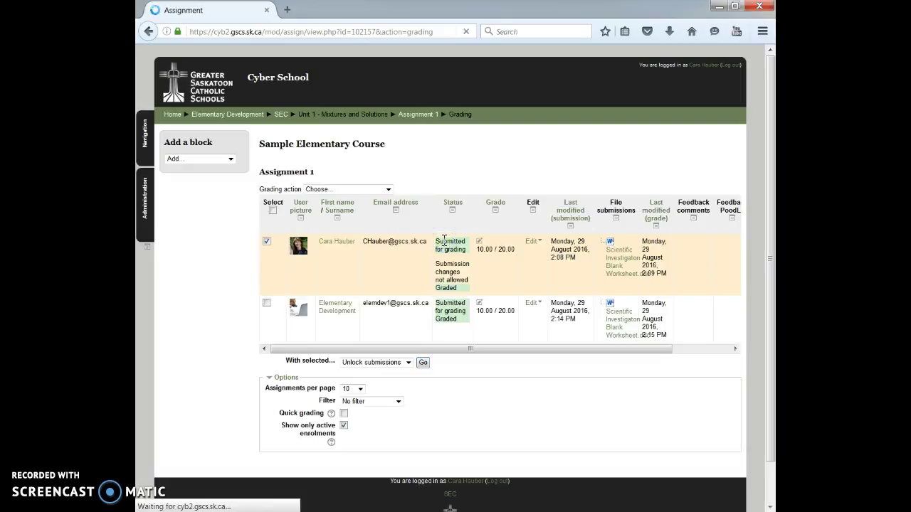
click(419, 121)
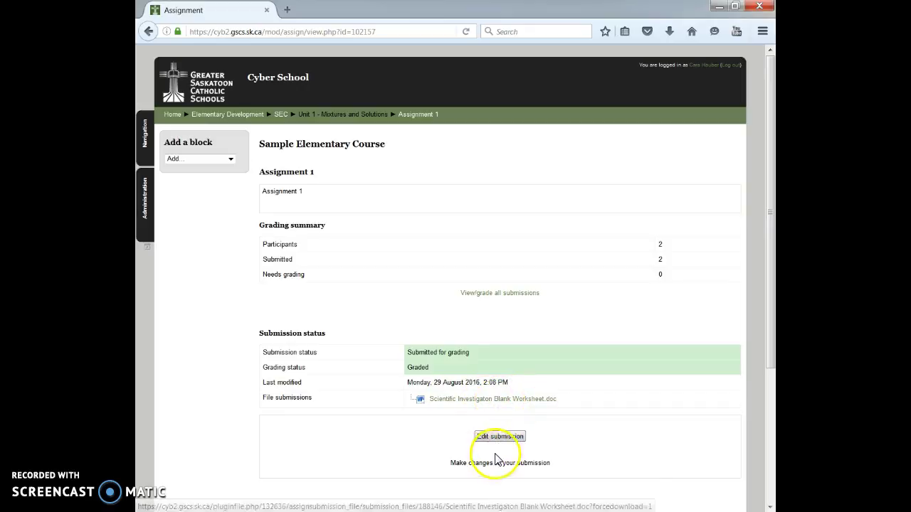
Step: Edit the Assignment 1 submission holding Scientific Investigaton Blank Worksheet.doc and save changes
click(500, 437)
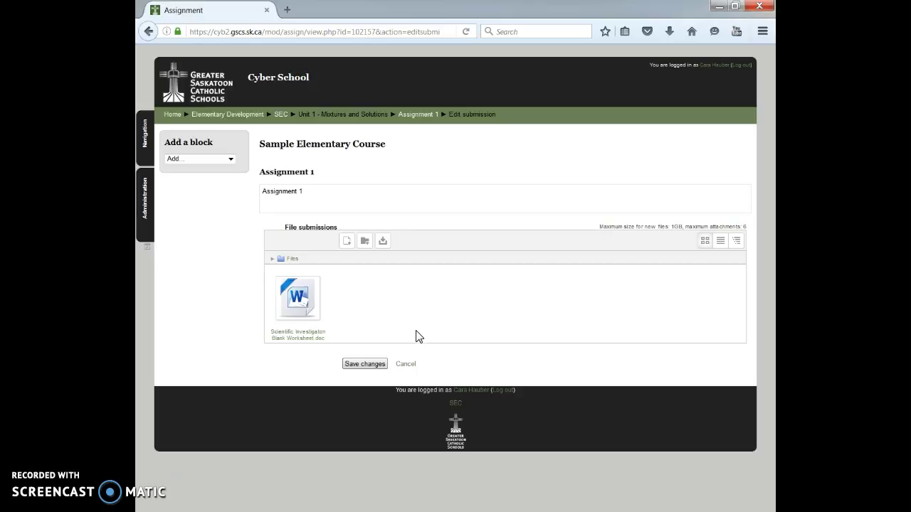
click(383, 367)
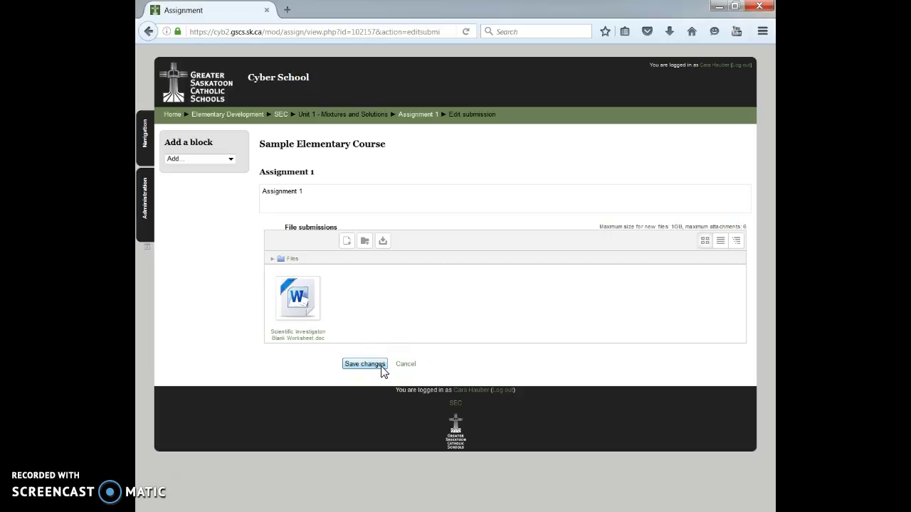